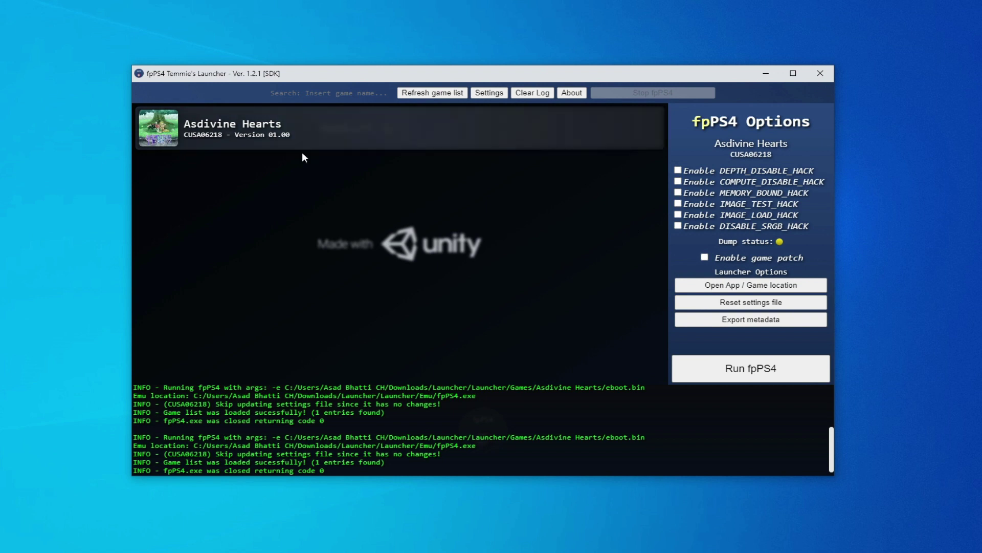
Run fpPS4 with Asdivine Hearts and watch the console log the Vulkan driver failure
click(699, 367)
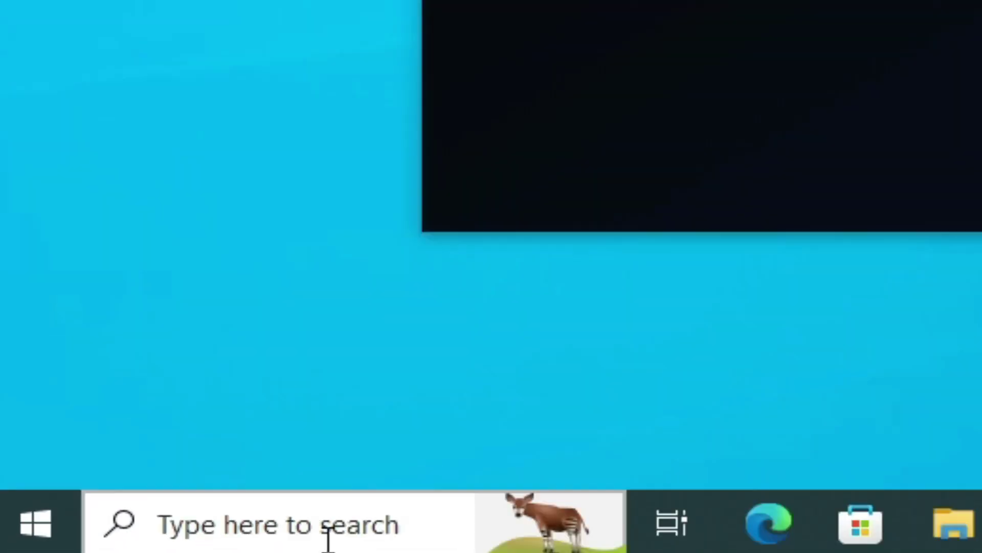
Find Device Manager and bring up properties of the AMD FirePro V5900 display adapter
click(111, 544)
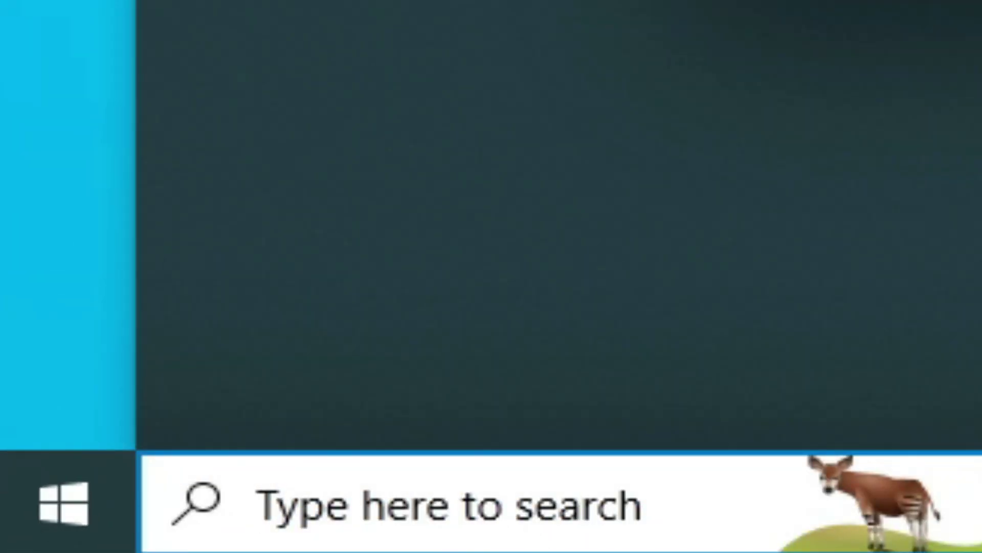
text(de)
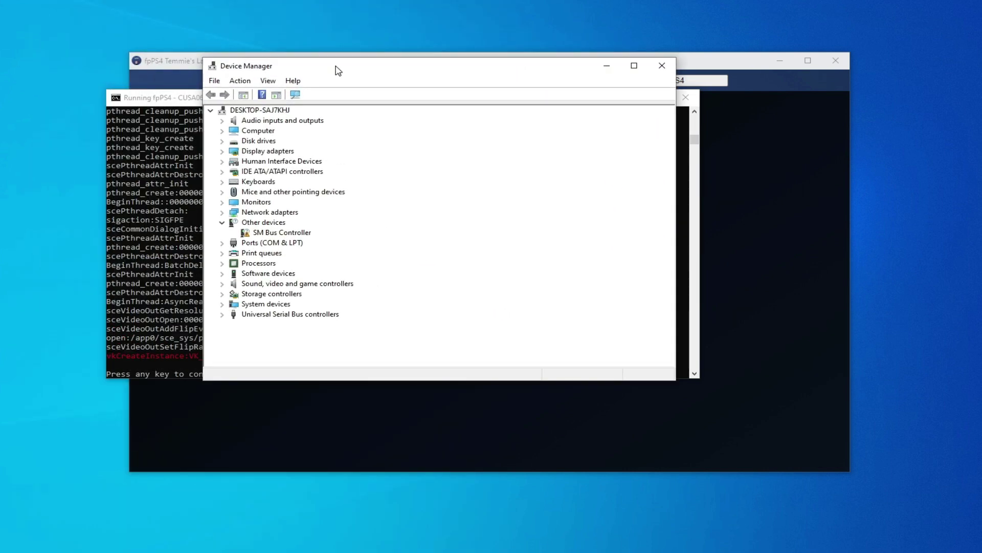
click(222, 152)
click(269, 162)
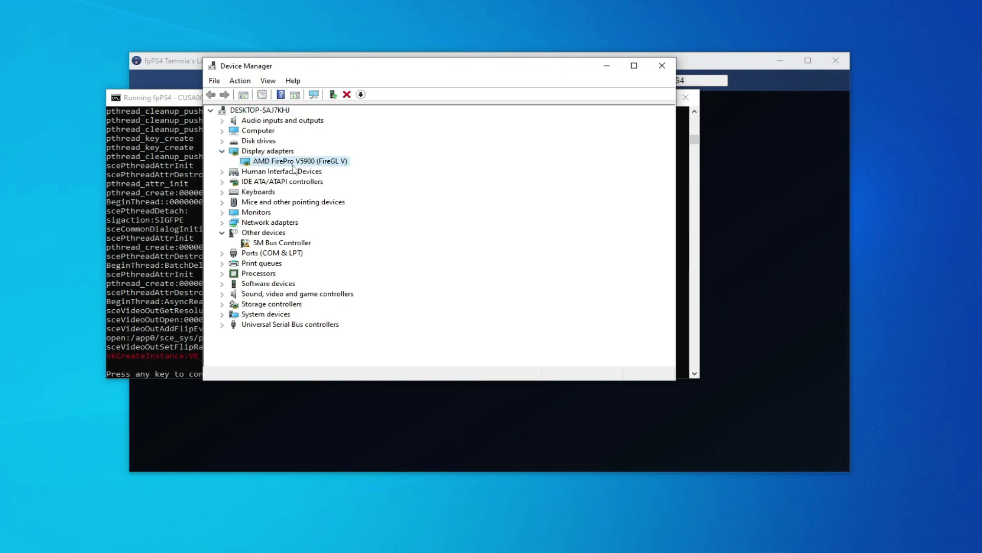
right_click(300, 163)
click(345, 224)
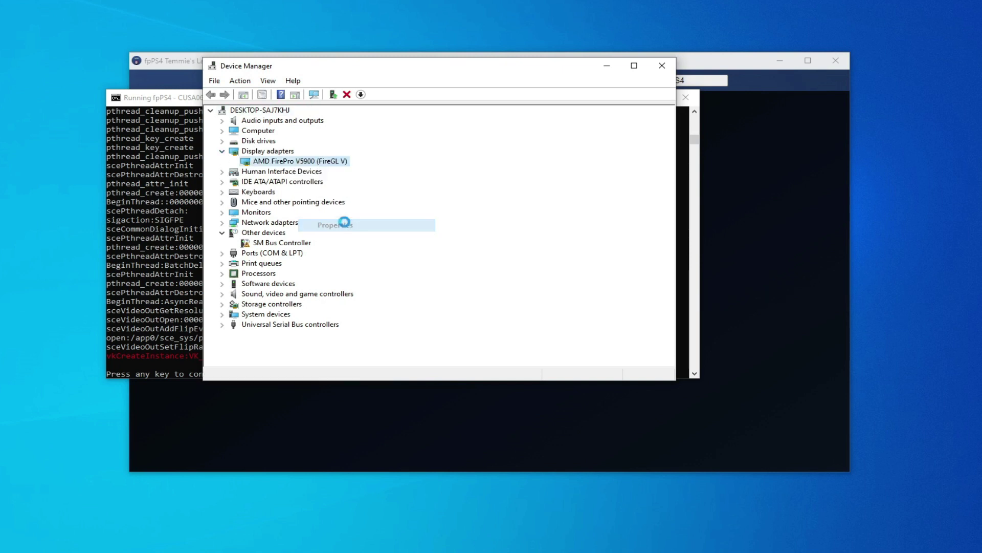
Read the driver details (version 15.201.2401.1010, dated 1/30/2017) and dismiss the properties
click(366, 118)
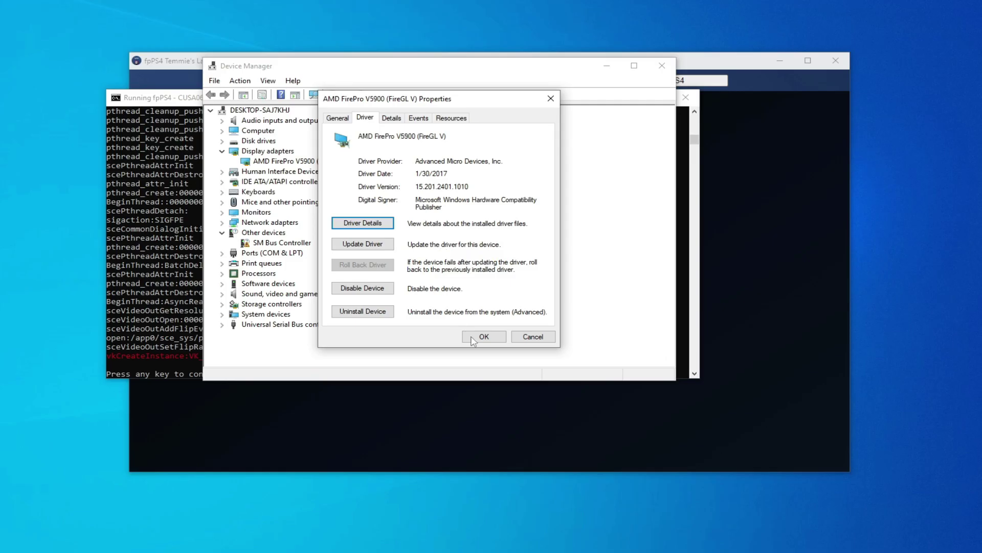
click(483, 337)
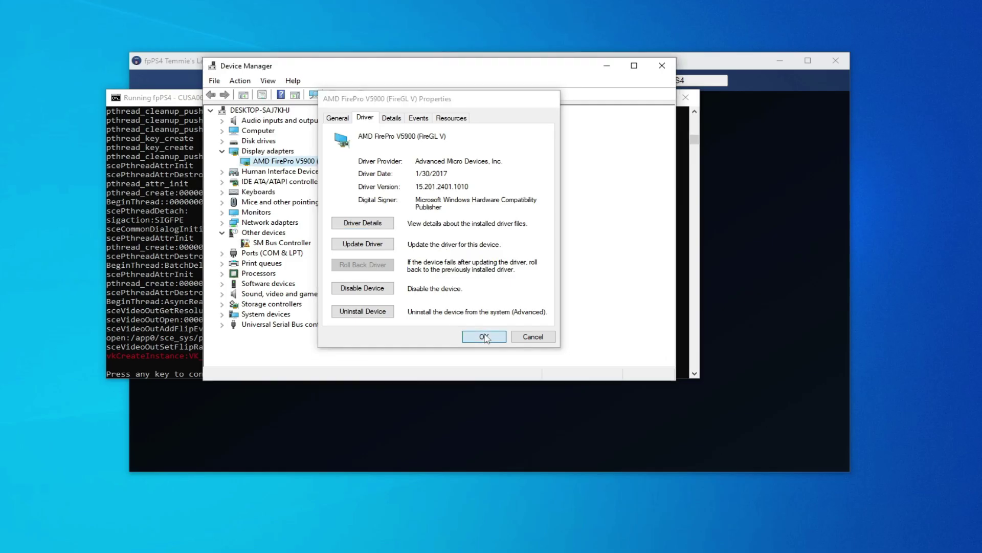
Close Device Manager, the fpPS4 console window and the launcher
click(662, 65)
click(686, 98)
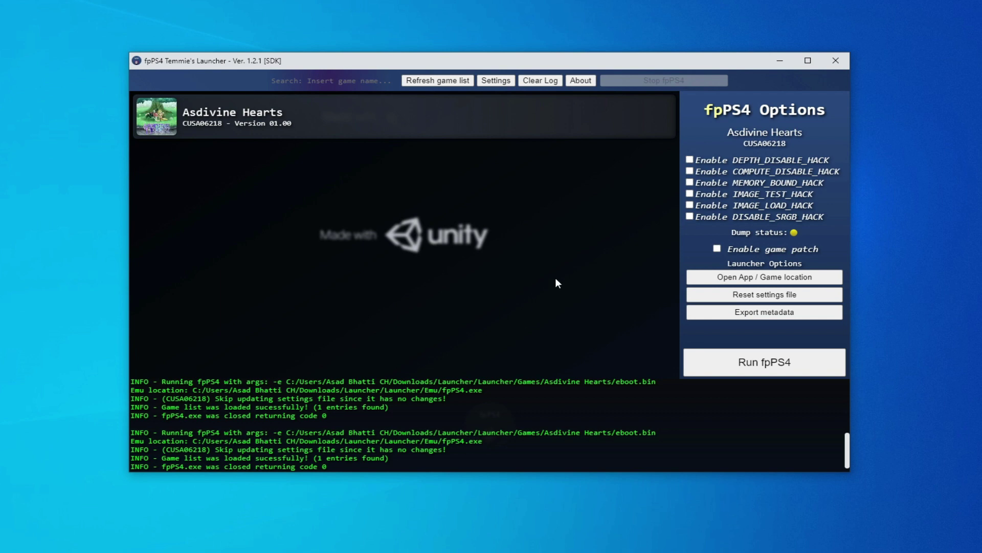
click(833, 59)
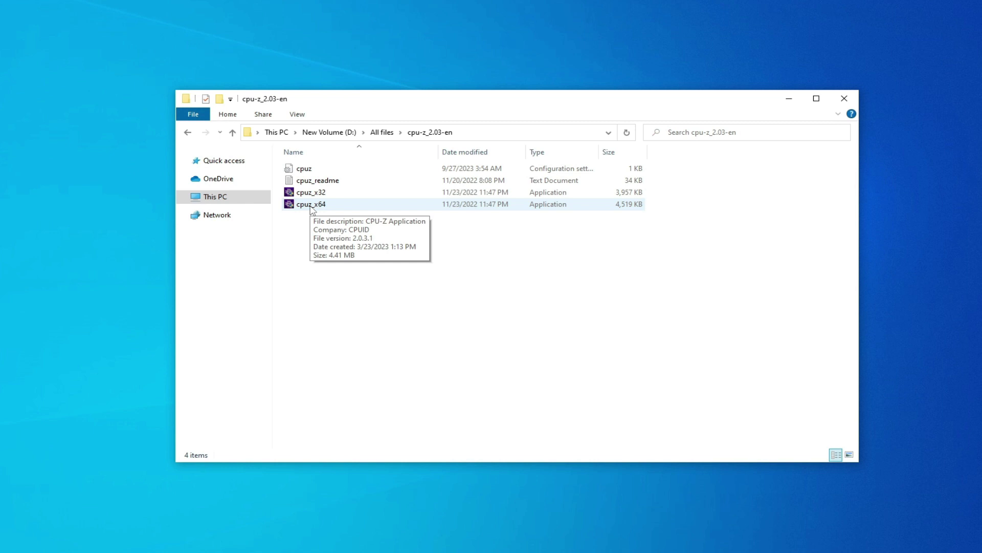
Launch cpuz_x64 from the cpu-z_2.03-en folder to check the i5-4690S for AVX2
click(311, 204)
right_click(311, 210)
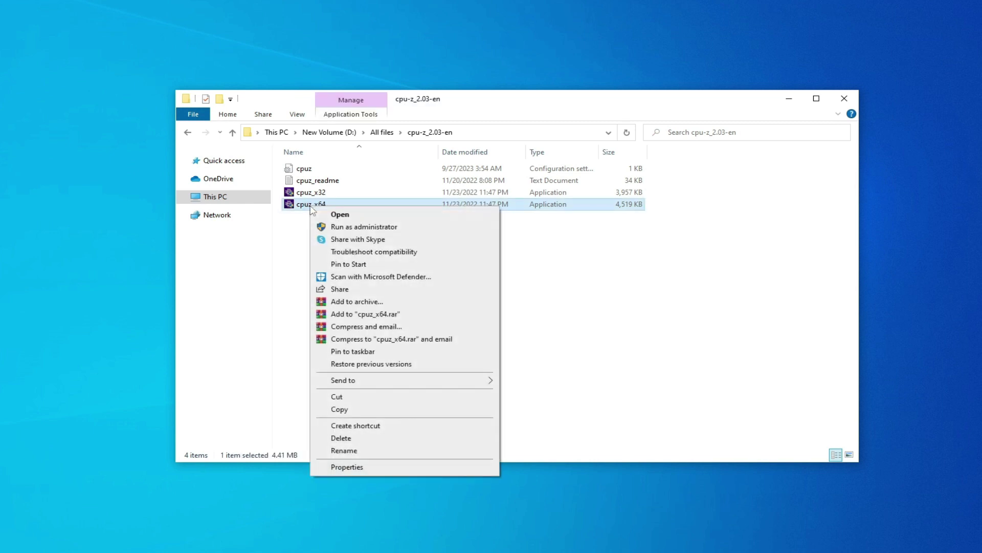
click(338, 215)
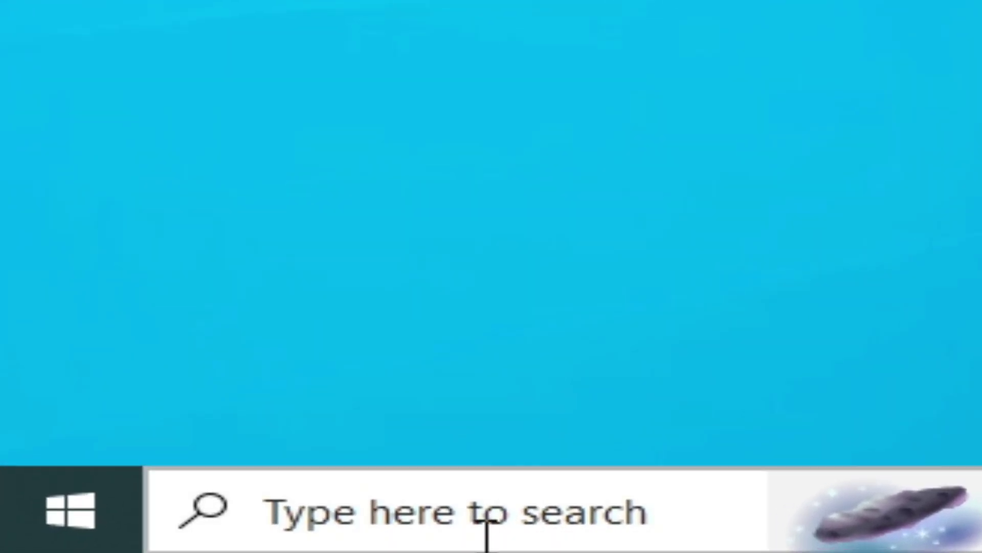
Run winver from search to see Windows 10 Pro 22H2, build 19045.3570
click(485, 532)
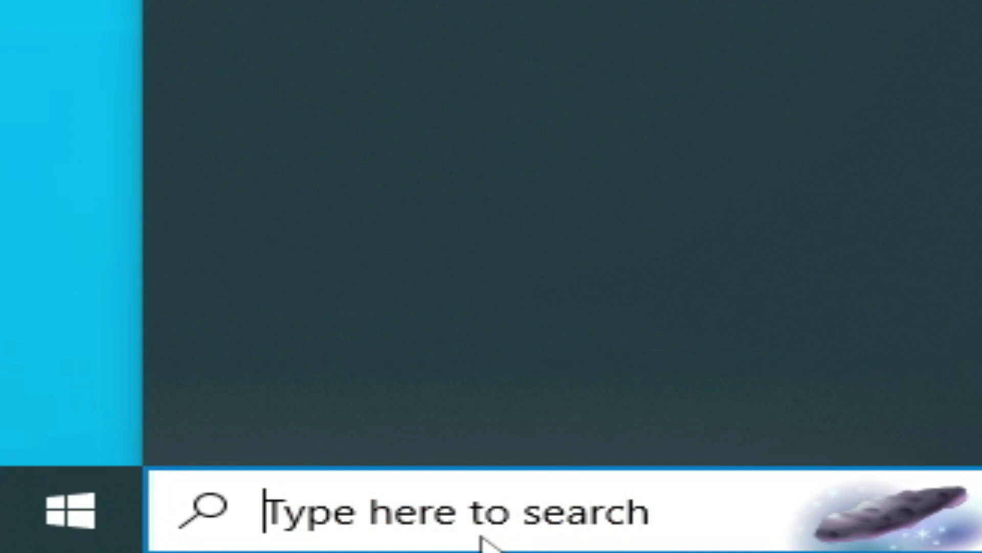
text(win)
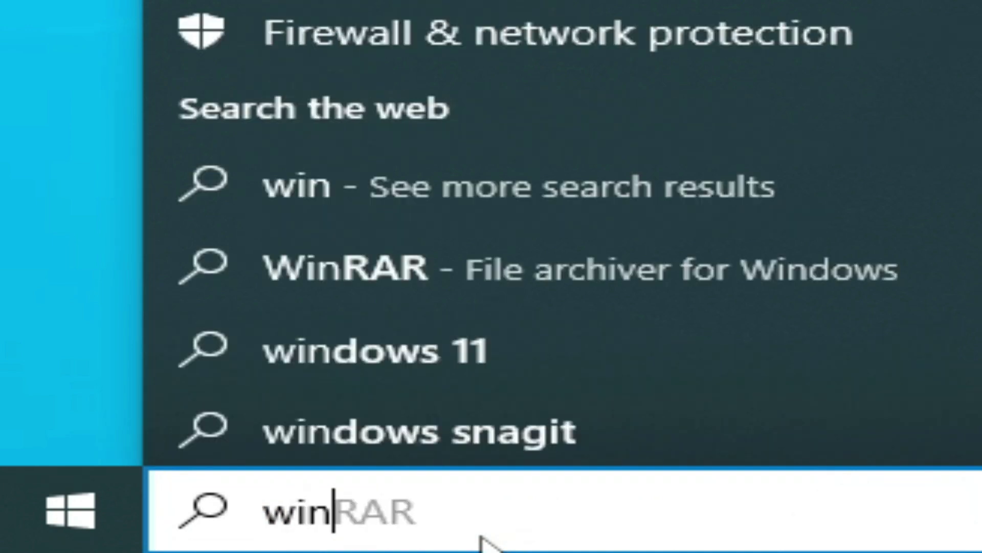
text(ver)
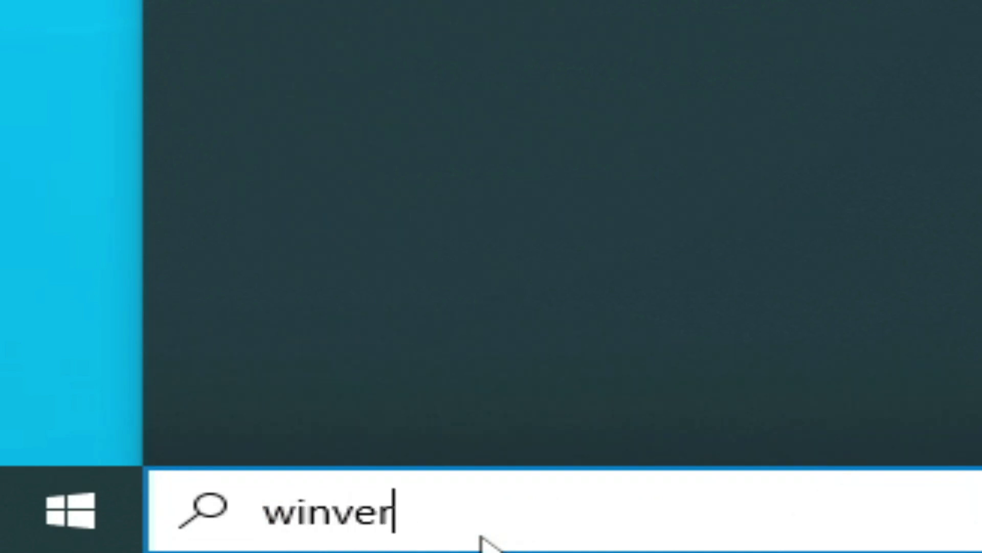
key(Return)
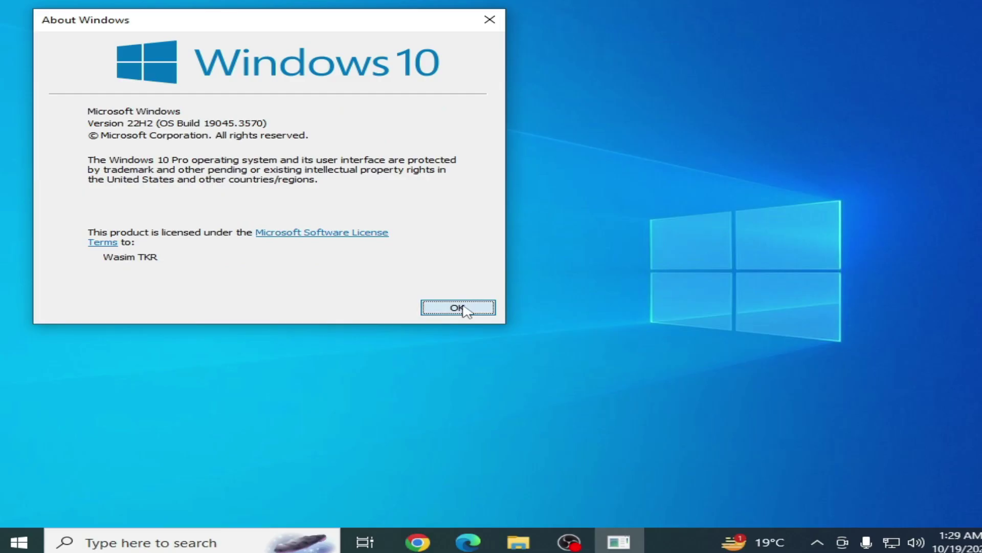
Dismiss About Windows and launch the Settings app from search
click(458, 307)
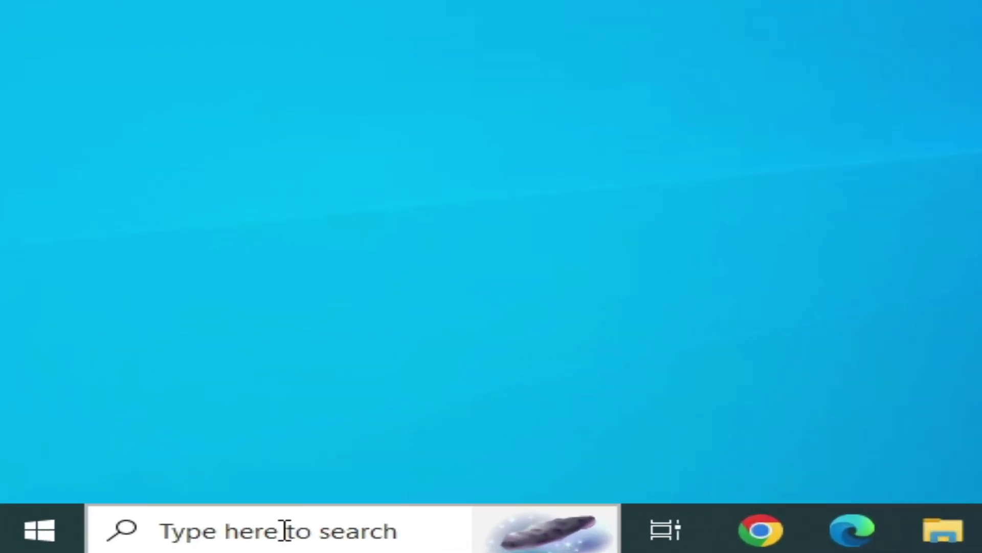
click(188, 533)
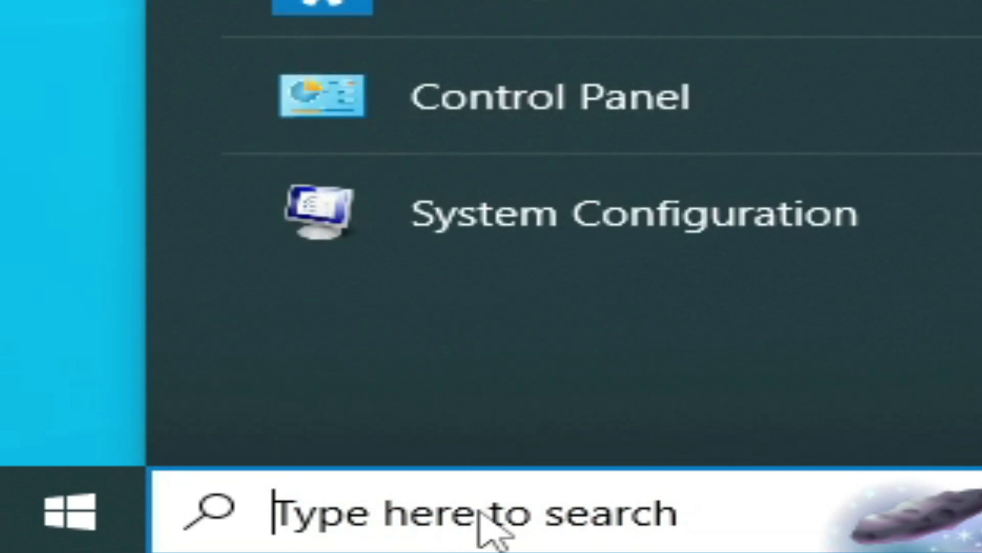
text(se)
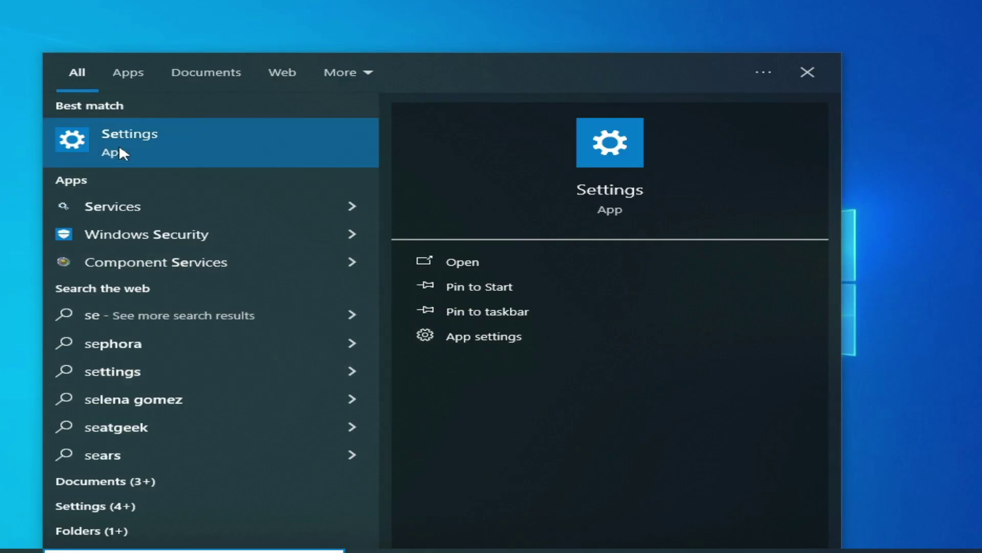
click(120, 145)
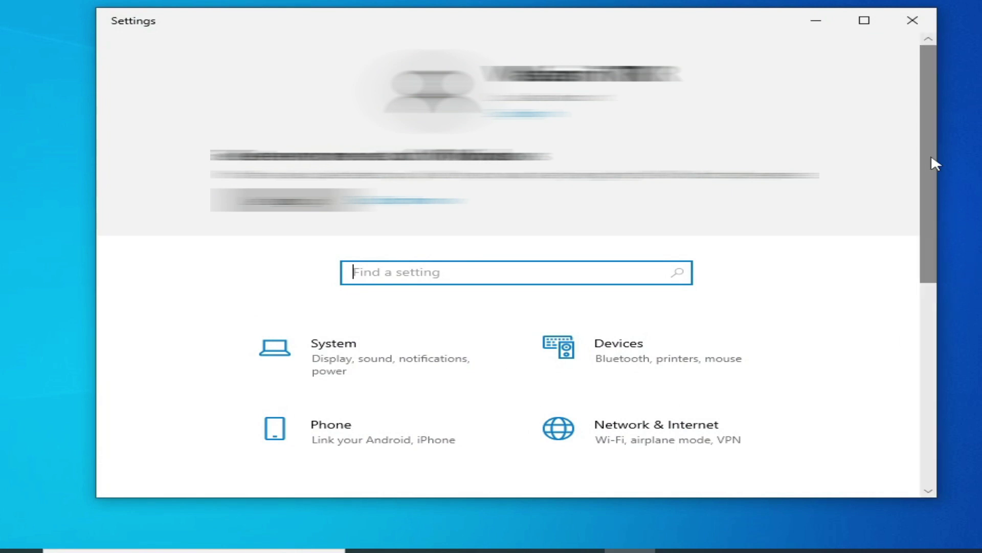
drag(934, 164, 927, 338)
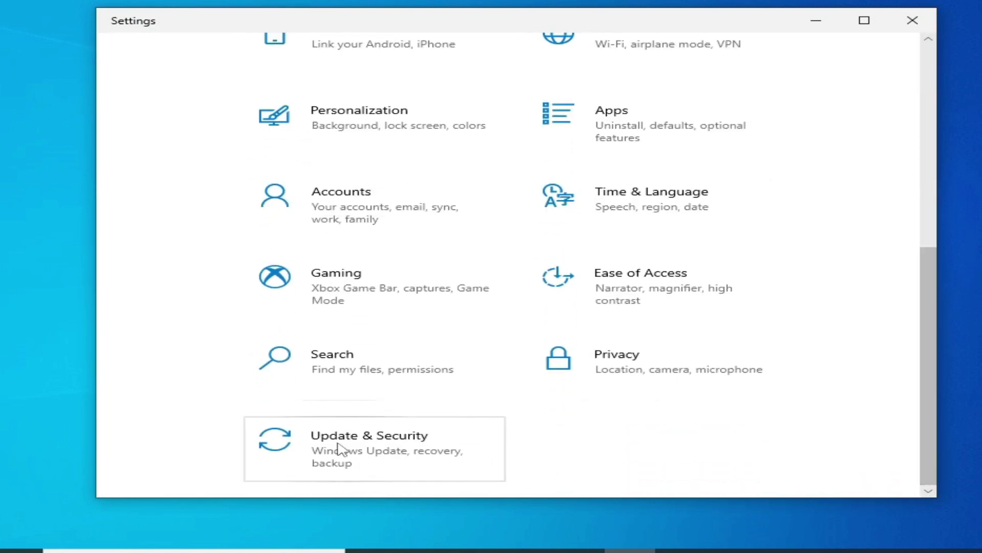
View Windows Update under Update & Security (paused until 10/20/2023), then close Settings
click(392, 449)
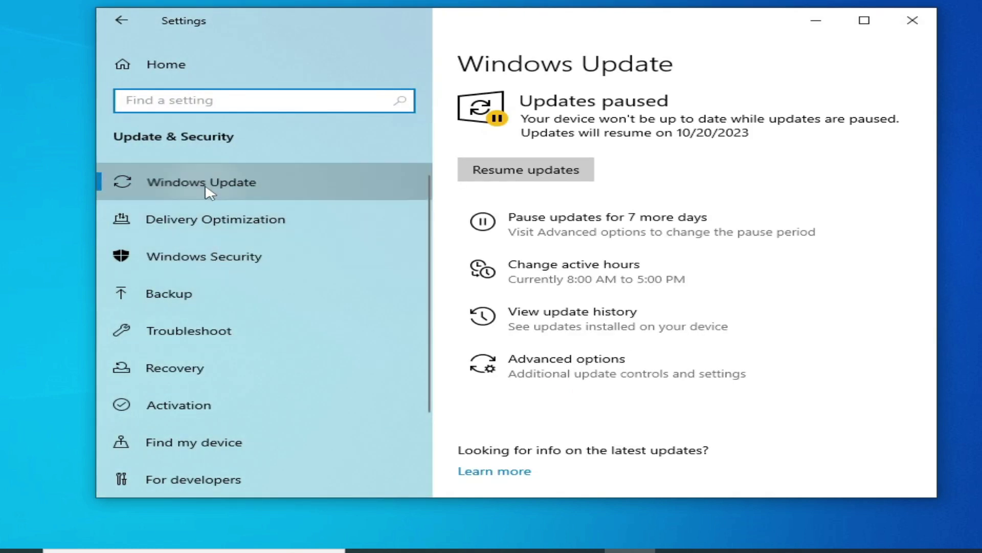
click(207, 190)
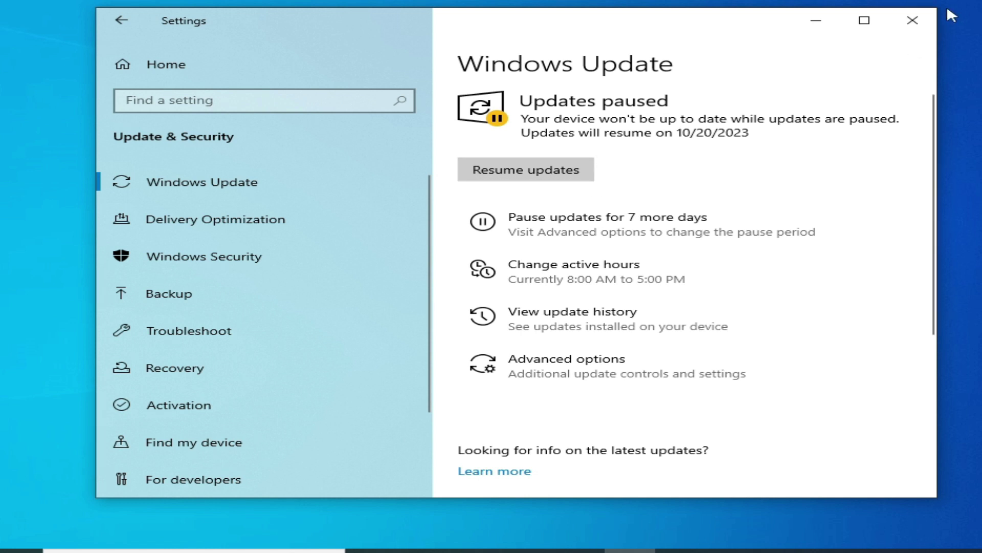
click(912, 20)
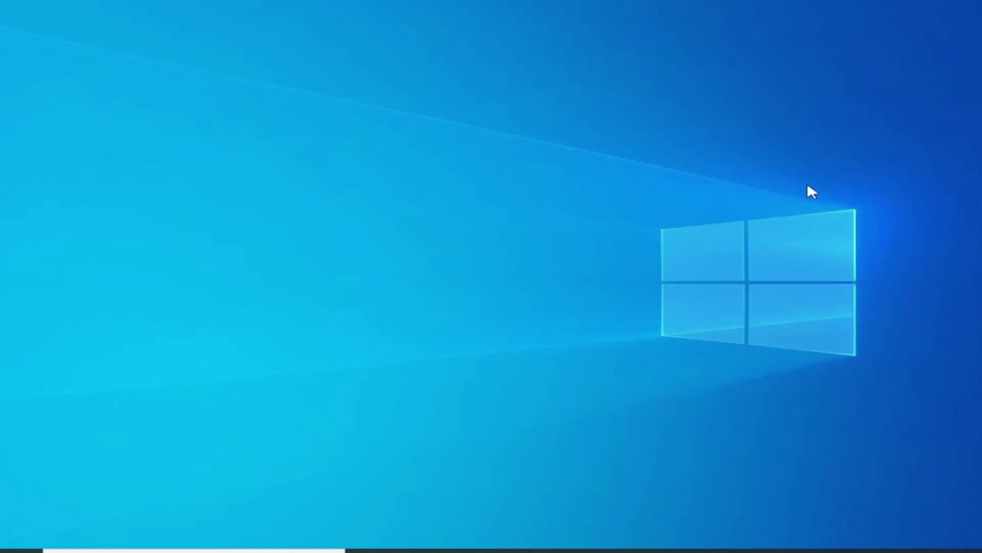